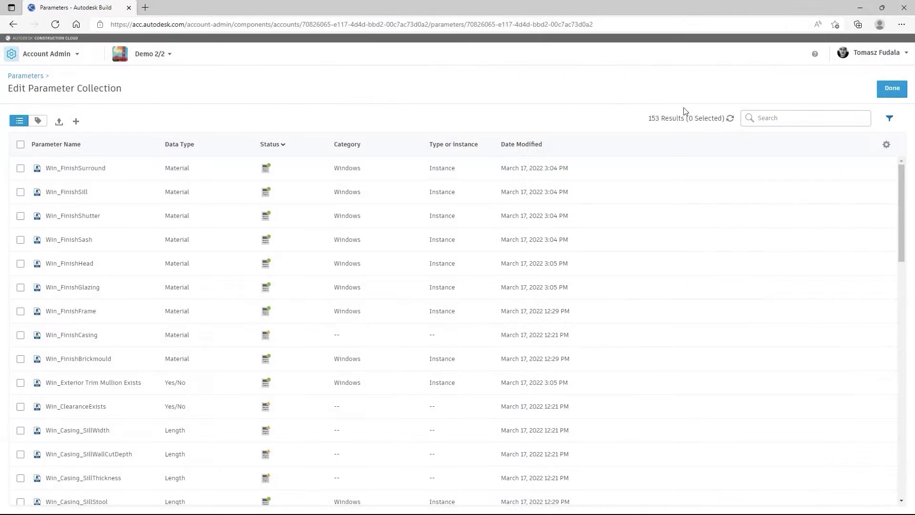
Filter parameters to Length data type in the Windows category and save the search as 'Windows-Length'
{"action": "left_click", "coordinate": [888, 122]}
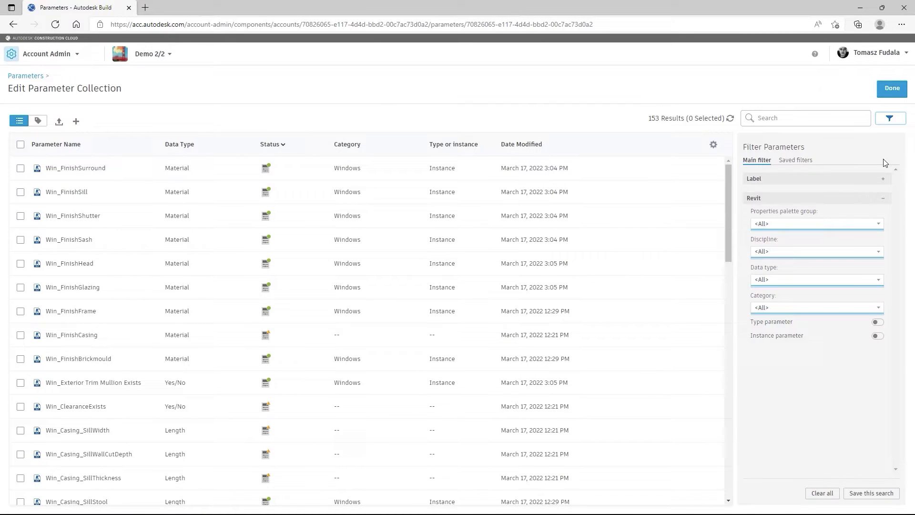
{"action": "left_click", "coordinate": [879, 280]}
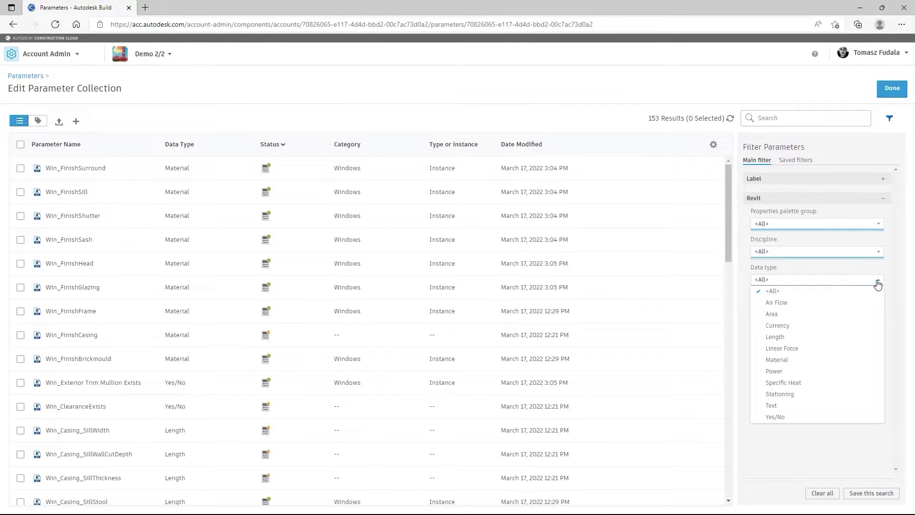
{"action": "left_click", "coordinate": [863, 339]}
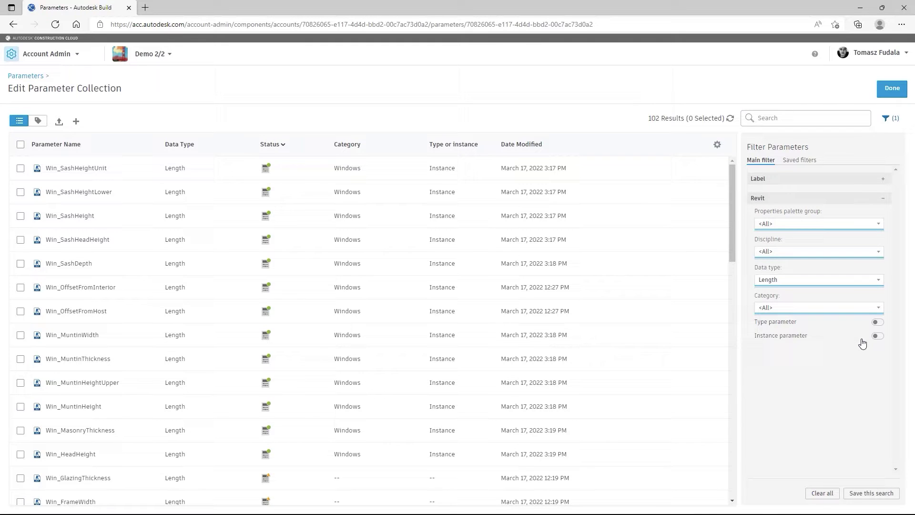
{"action": "left_click", "coordinate": [879, 308]}
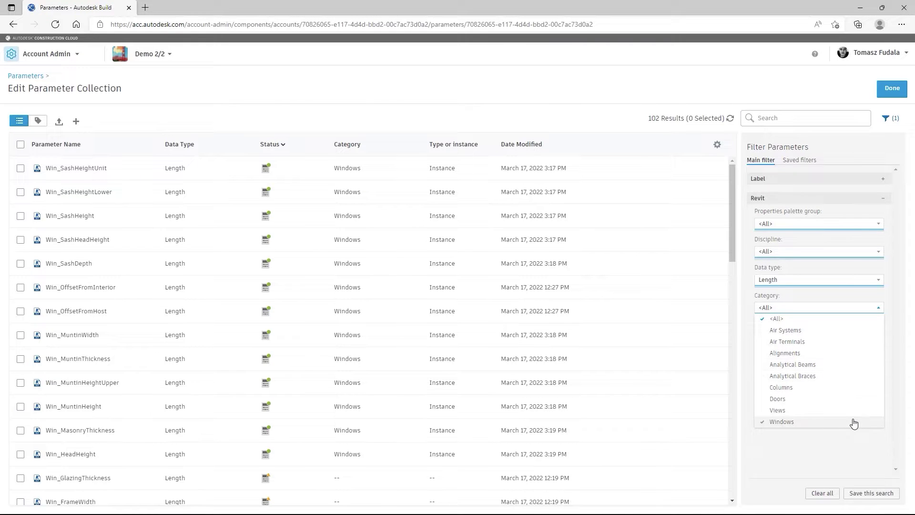
{"action": "left_click", "coordinate": [854, 423]}
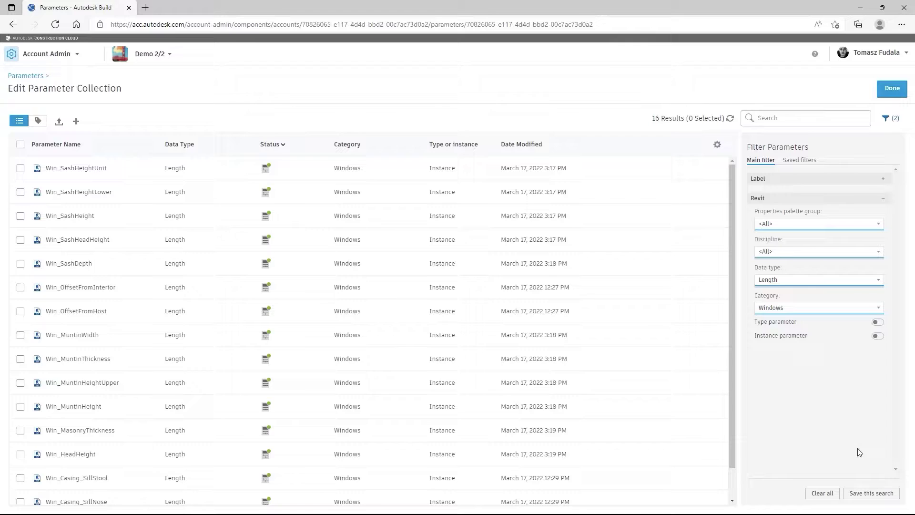
{"action": "left_click", "coordinate": [863, 495]}
{"action": "type", "text": "Windows-Length"}
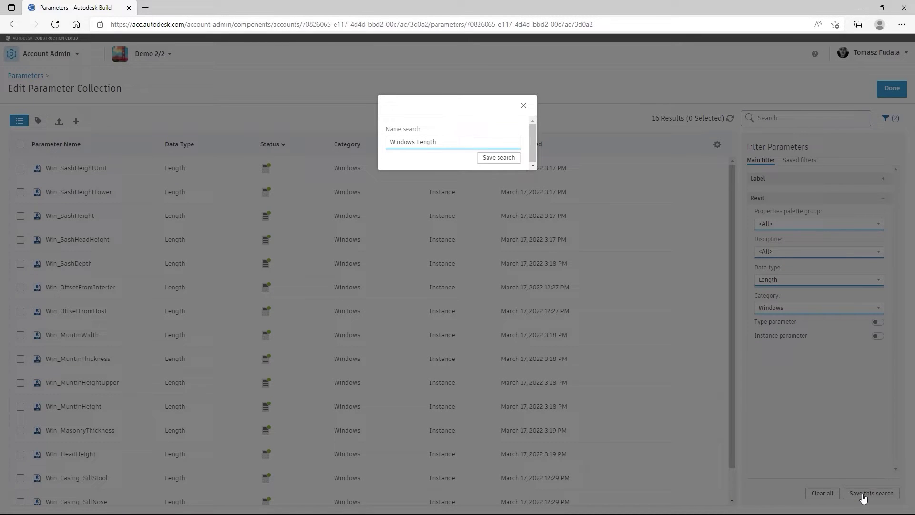
{"action": "left_click", "coordinate": [501, 158]}
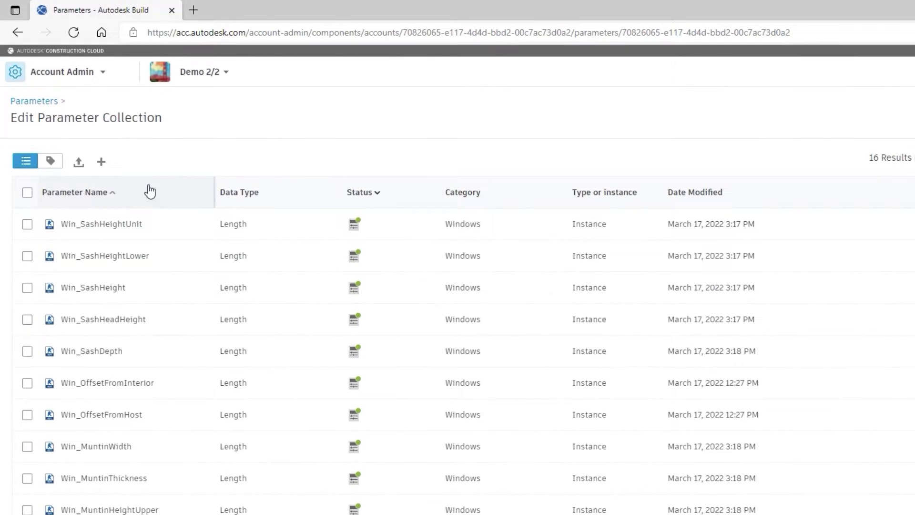
Create Win_Head_Height as a Common Length instance parameter for the Windows category
{"action": "left_click", "coordinate": [102, 164]}
{"action": "type", "text": "Win_"}
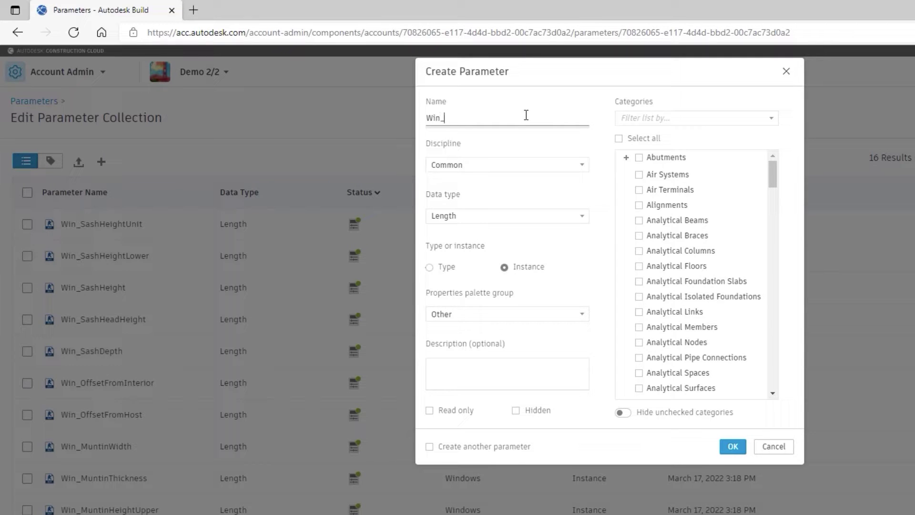
{"action": "type", "text": "Head_Height"}
{"action": "left_click", "coordinate": [552, 166]}
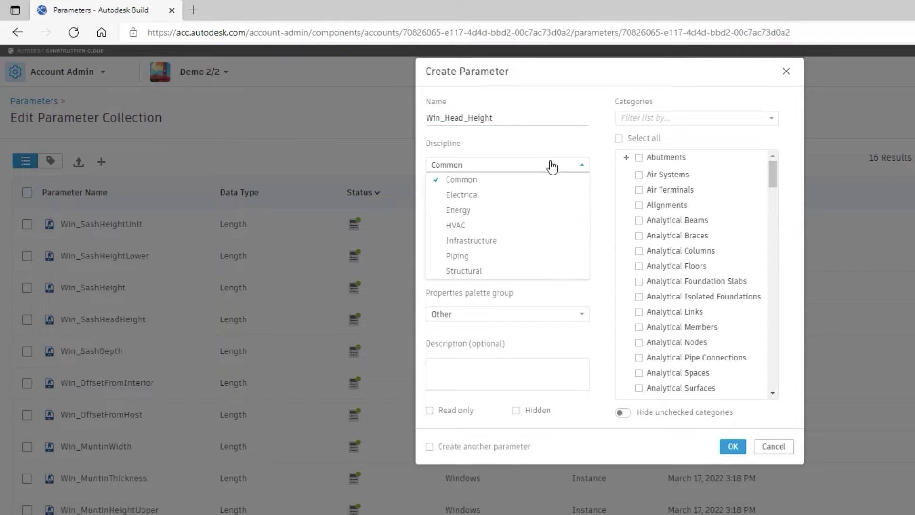
{"action": "left_click", "coordinate": [552, 167]}
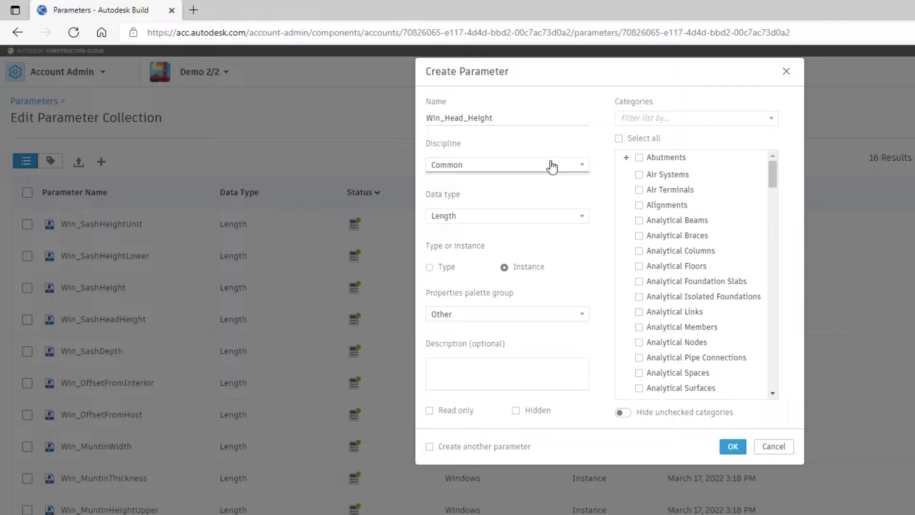
{"action": "left_click", "coordinate": [506, 267]}
{"action": "left_click_drag", "start_coordinate": [774, 181], "coordinate": [775, 383]}
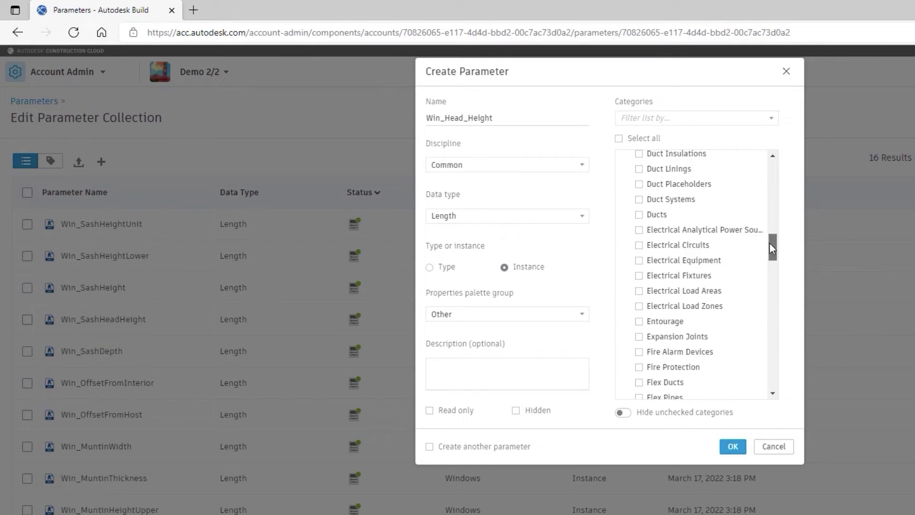
{"action": "left_click", "coordinate": [639, 362]}
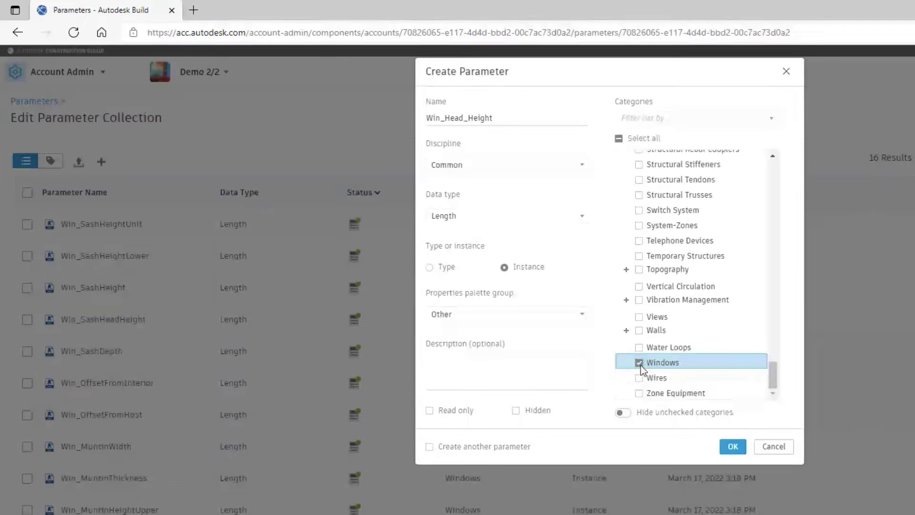
{"action": "left_click", "coordinate": [733, 447]}
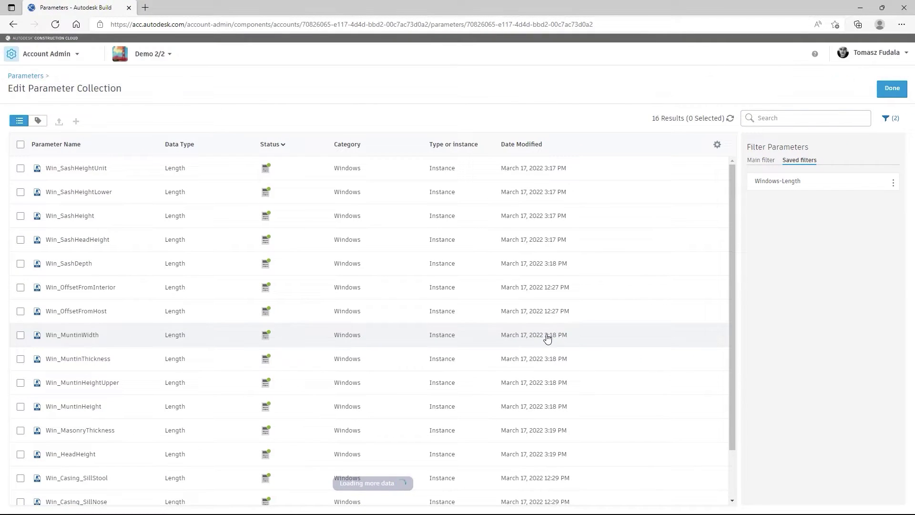
{"action": "left_click_drag", "start_coordinate": [730, 283], "coordinate": [726, 339]}
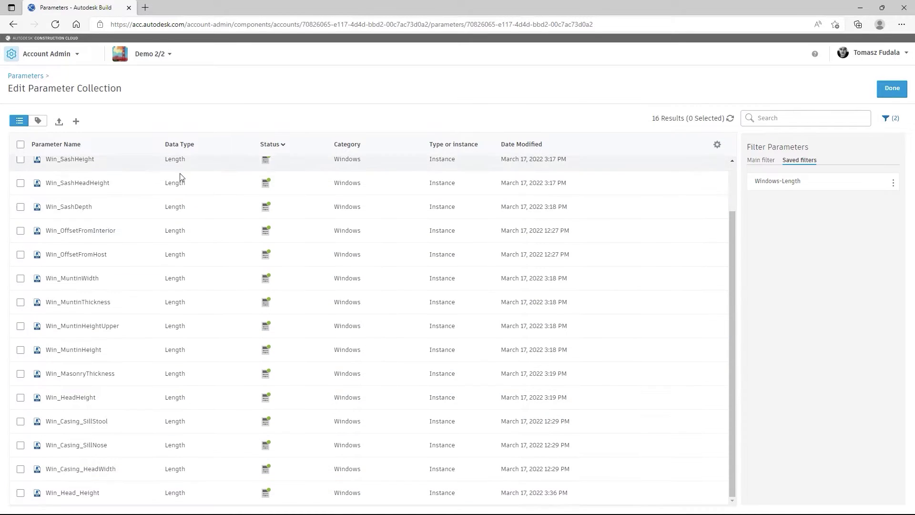
Upload the Combined_Equipment_Parameters shared parameter file to the Parameters Service
{"action": "left_click", "coordinate": [83, 174]}
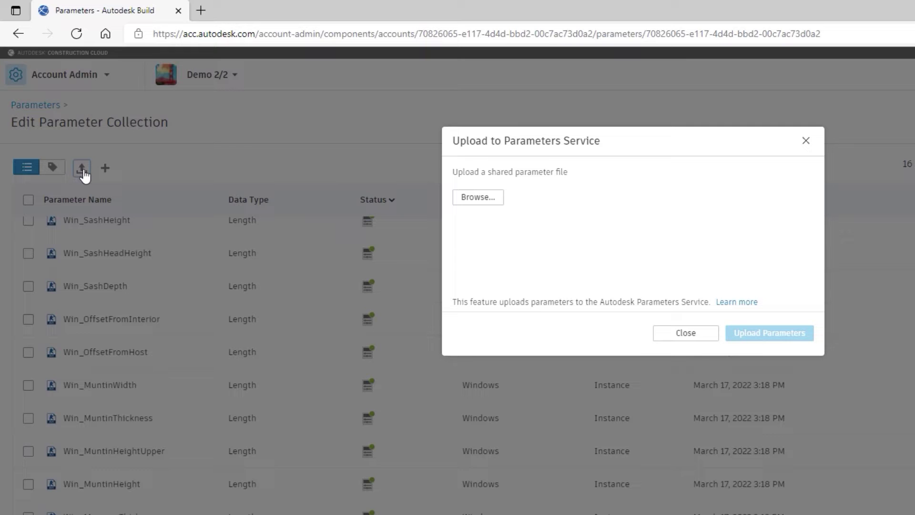
{"action": "left_click", "coordinate": [481, 199]}
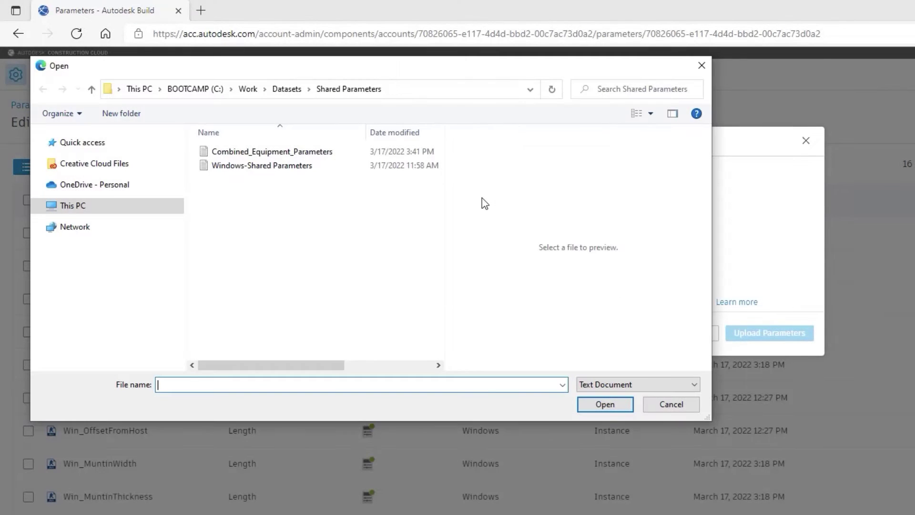
{"action": "left_click", "coordinate": [300, 154]}
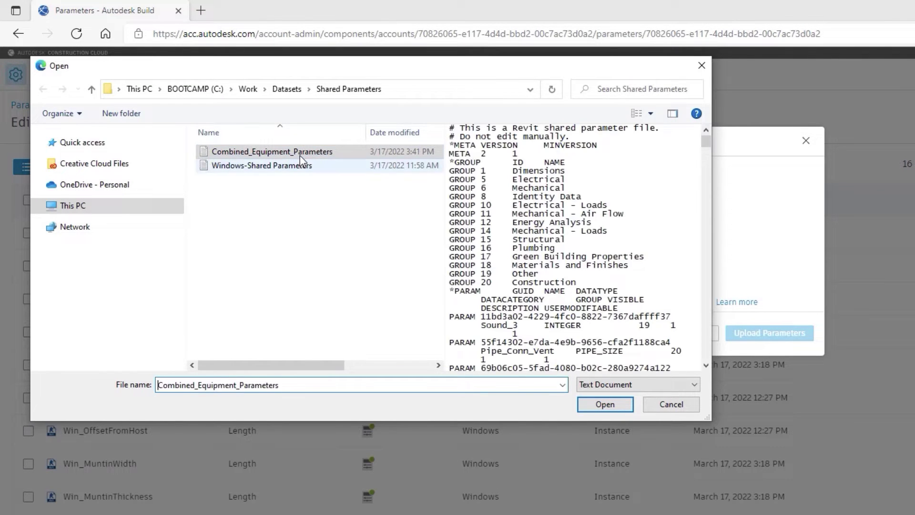
{"action": "left_click", "coordinate": [593, 404]}
{"action": "left_click", "coordinate": [760, 333]}
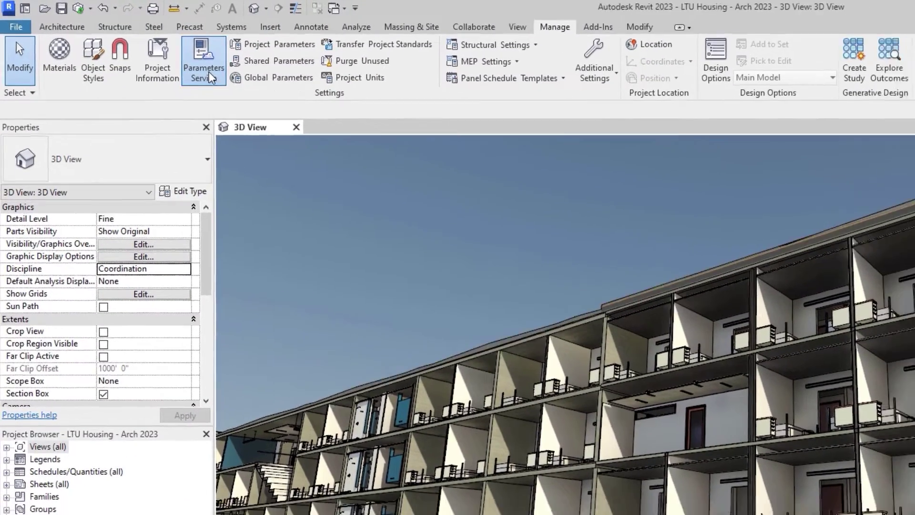
In Revit's Parameters Service, apply the Windows-Length saved filter and bring up the upload options
{"action": "left_click", "coordinate": [217, 74]}
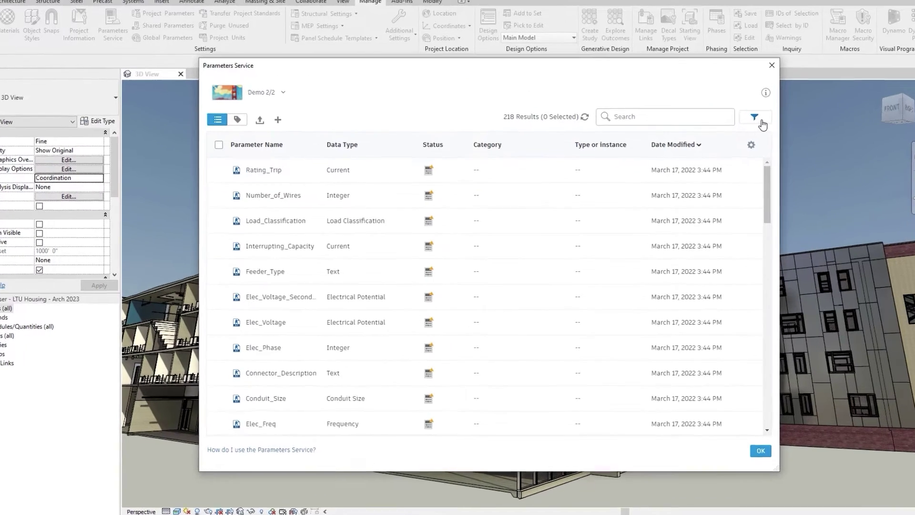
{"action": "left_click", "coordinate": [742, 127]}
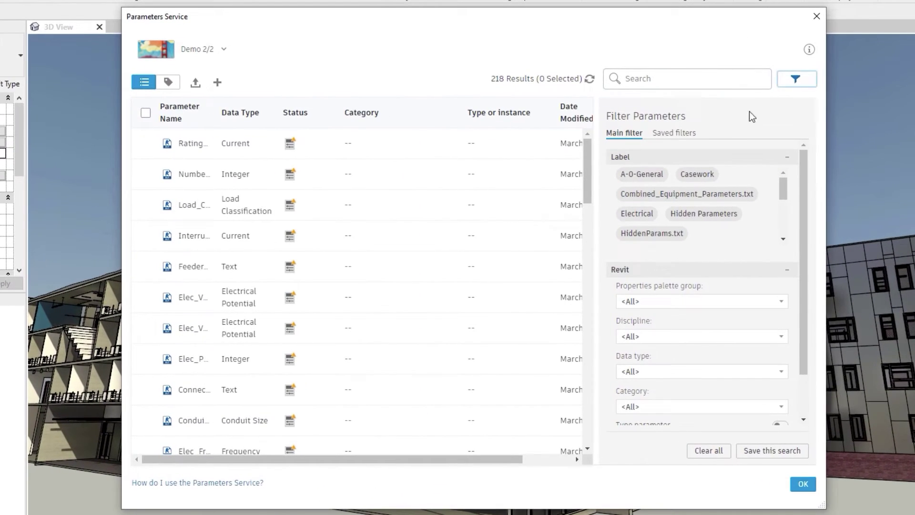
{"action": "left_click", "coordinate": [661, 172]}
{"action": "left_click", "coordinate": [685, 161]}
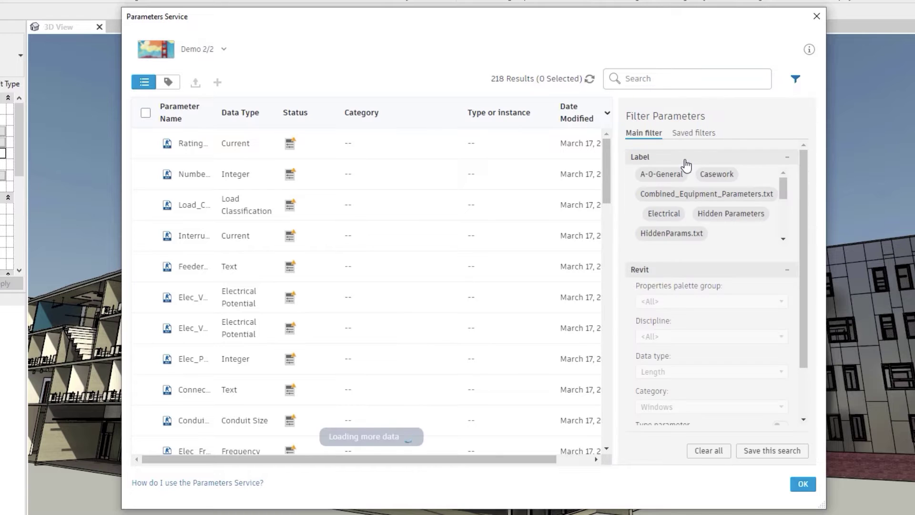
{"action": "left_click", "coordinate": [794, 80]}
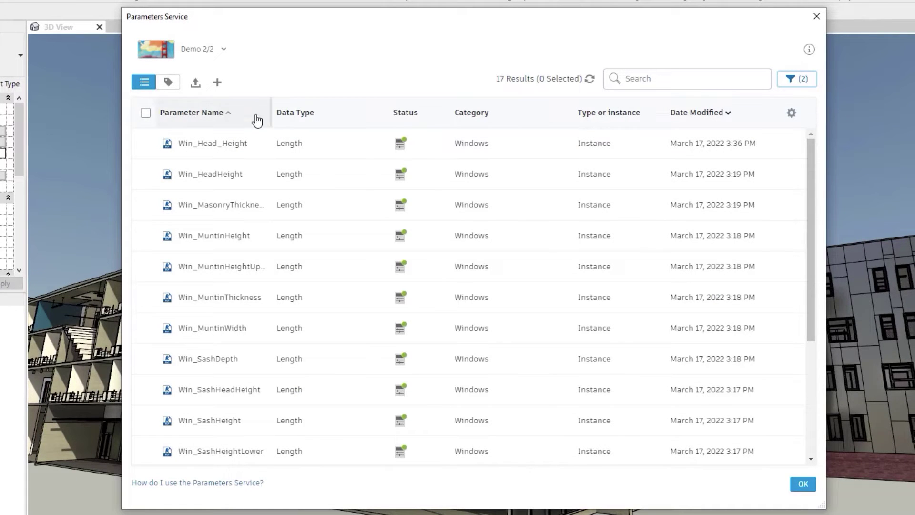
{"action": "left_click", "coordinate": [196, 84]}
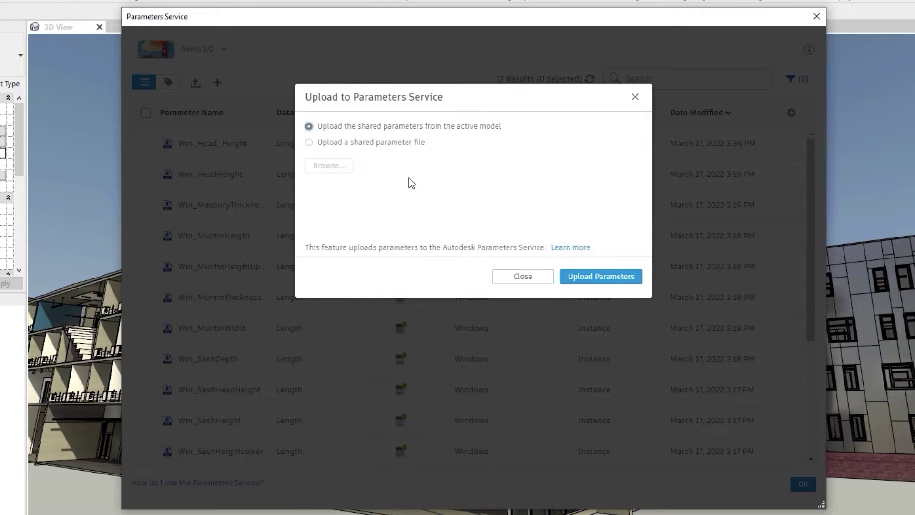
Upload the active model's 43 shared parameters and dismiss the completion message
{"action": "left_click", "coordinate": [589, 281]}
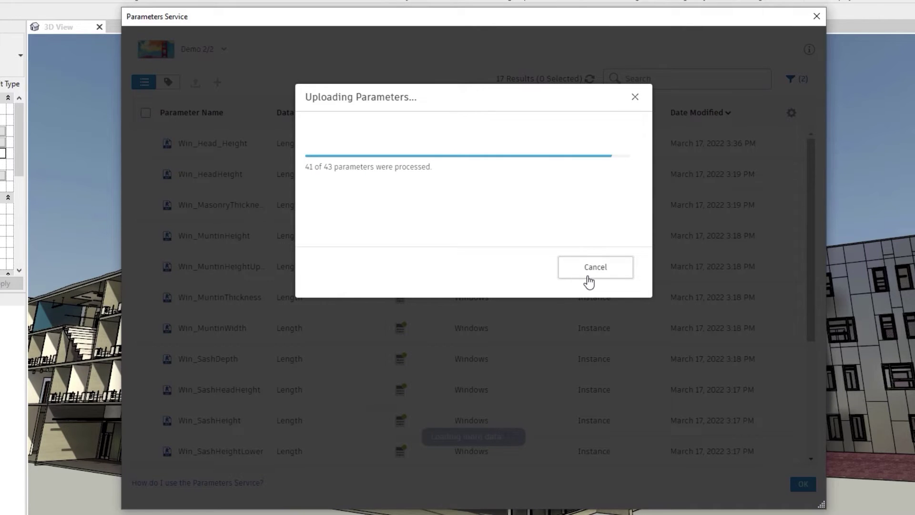
{"action": "left_click", "coordinate": [622, 279]}
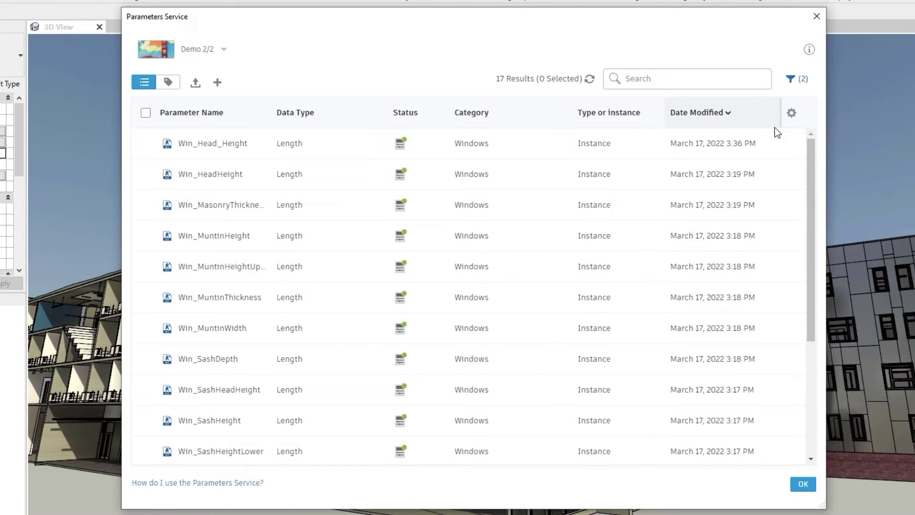
Clear all filters, keep only Length parameters, and sort by Parameter Name
{"action": "left_click", "coordinate": [808, 87]}
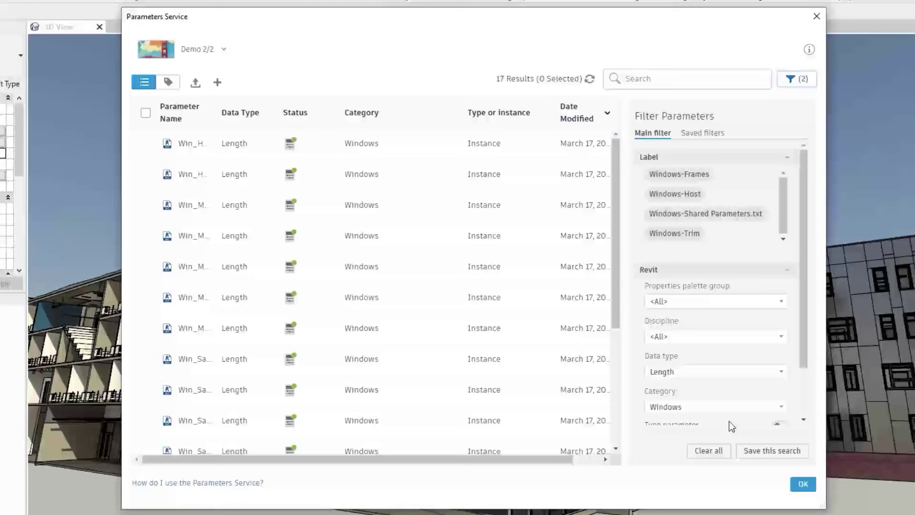
{"action": "left_click", "coordinate": [715, 452]}
{"action": "left_click_drag", "start_coordinate": [800, 330], "coordinate": [798, 372]}
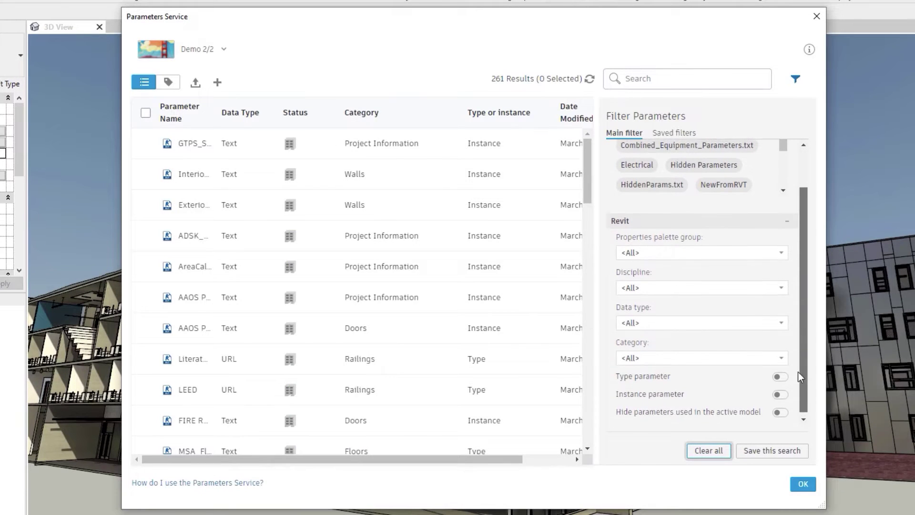
{"action": "left_click", "coordinate": [782, 328]}
{"action": "left_click", "coordinate": [648, 381]}
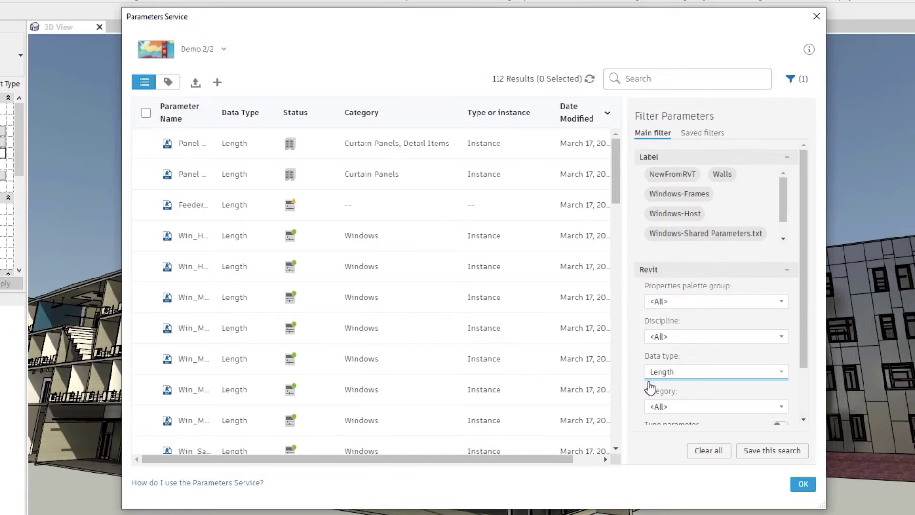
{"action": "left_click", "coordinate": [798, 84]}
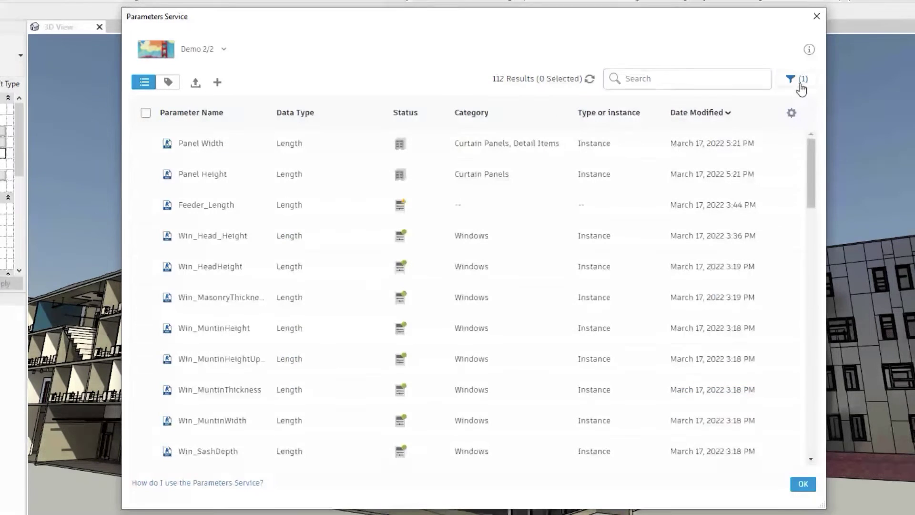
{"action": "left_click", "coordinate": [207, 115]}
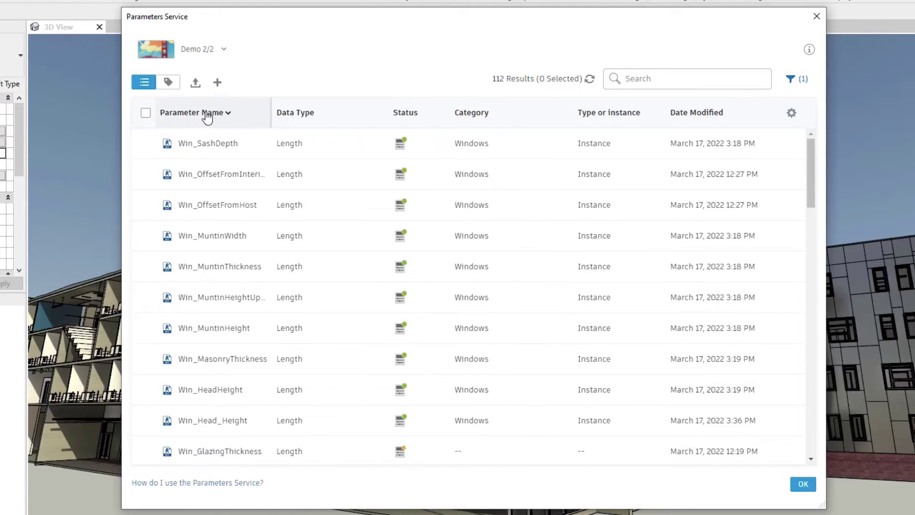
Tick the Windows category in Win_GlazingThickness's properties and confirm the change
{"action": "left_click", "coordinate": [236, 453]}
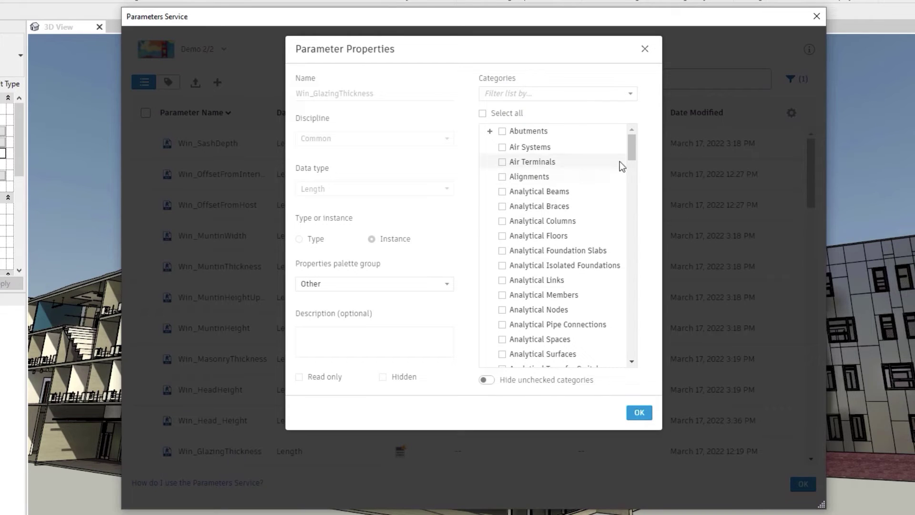
{"action": "left_click_drag", "start_coordinate": [631, 150], "coordinate": [620, 354]}
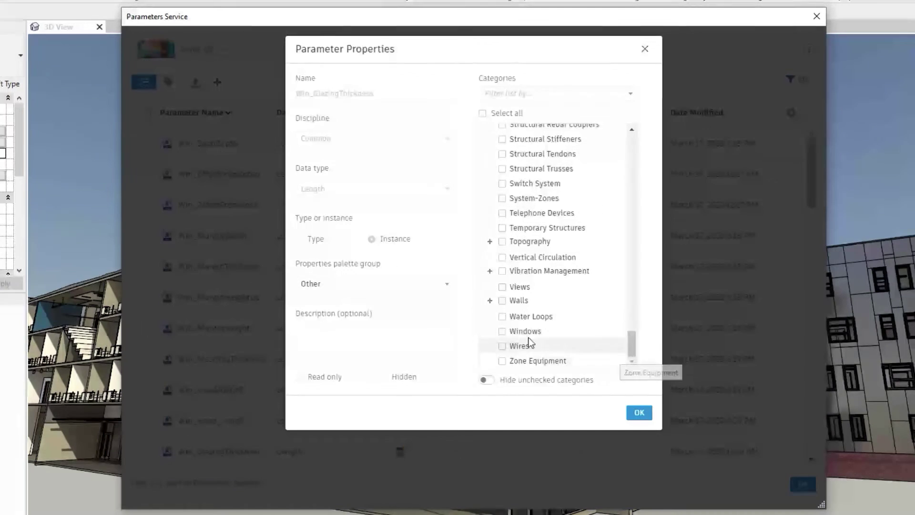
{"action": "left_click", "coordinate": [501, 332]}
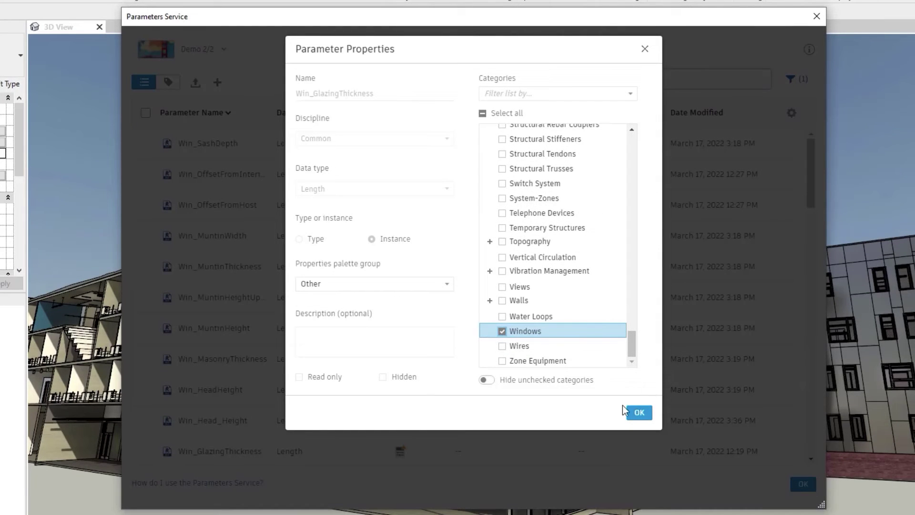
{"action": "left_click", "coordinate": [636, 414]}
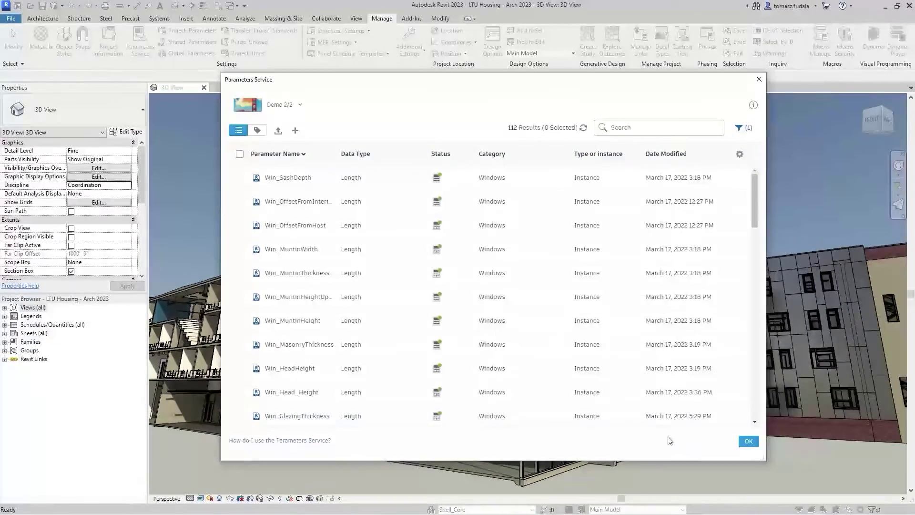
From Project Parameters, list service parameters using the Windows Length saved filter
{"action": "left_click", "coordinate": [747, 443]}
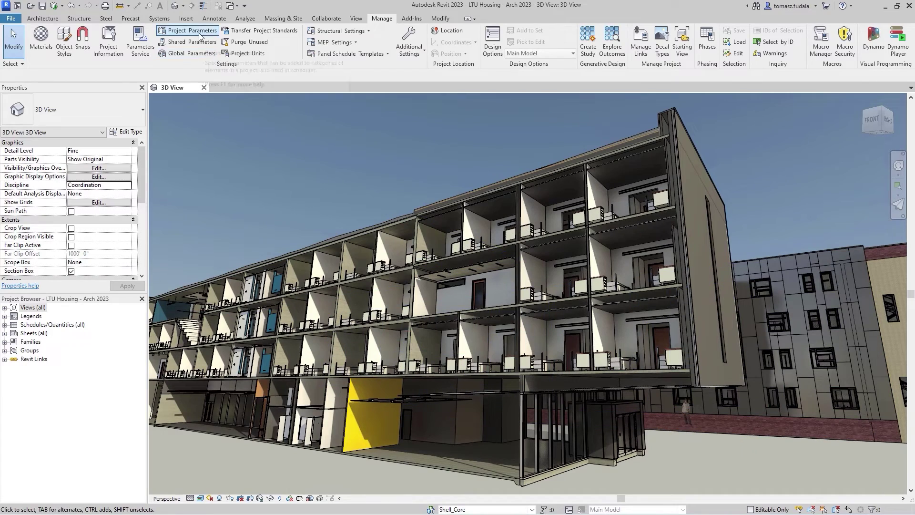
{"action": "left_click", "coordinate": [199, 33]}
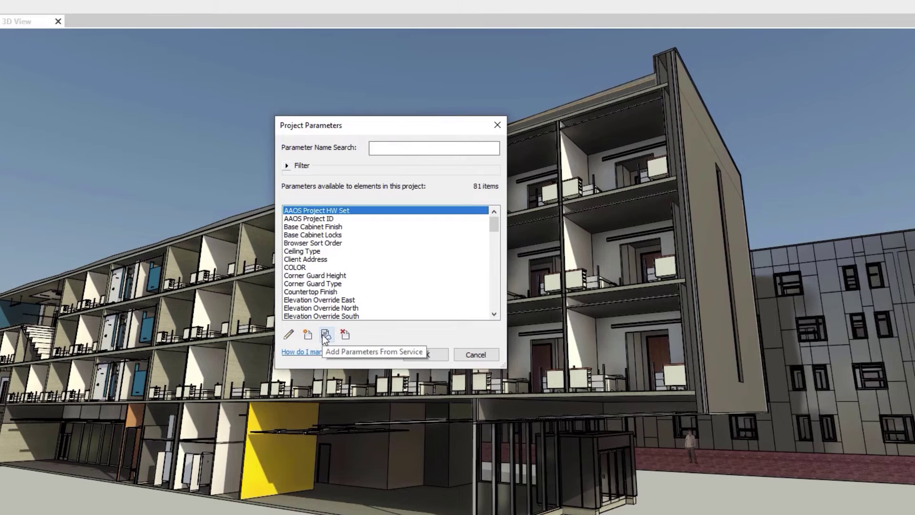
{"action": "left_click", "coordinate": [326, 335]}
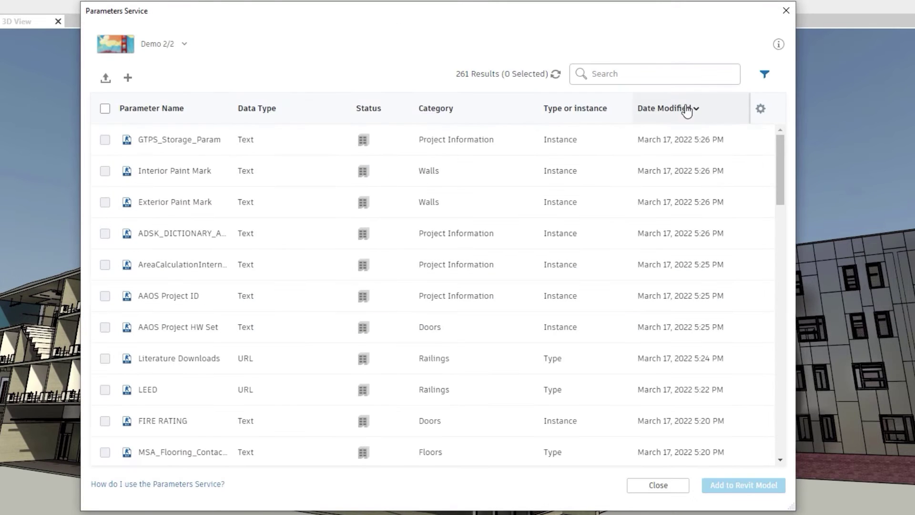
{"action": "left_click", "coordinate": [765, 74]}
{"action": "left_click", "coordinate": [662, 129]}
{"action": "left_click", "coordinate": [640, 155]}
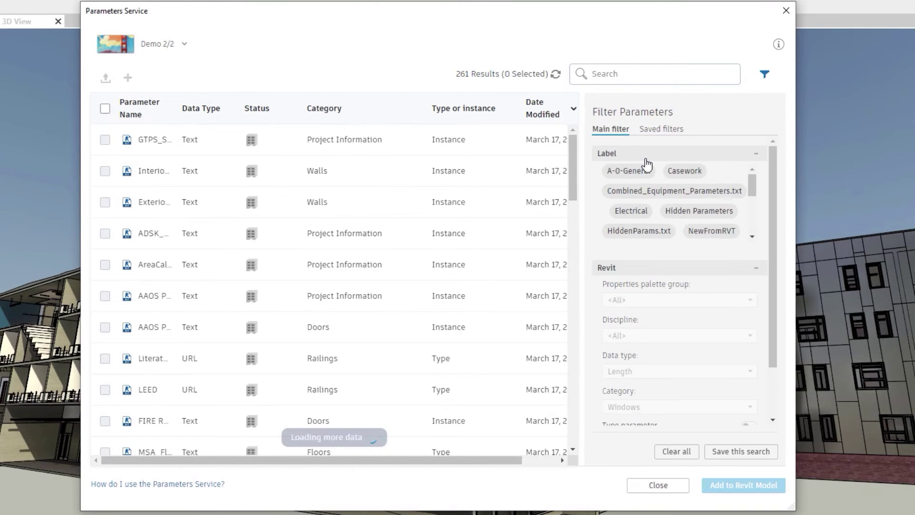
{"action": "left_click", "coordinate": [763, 75]}
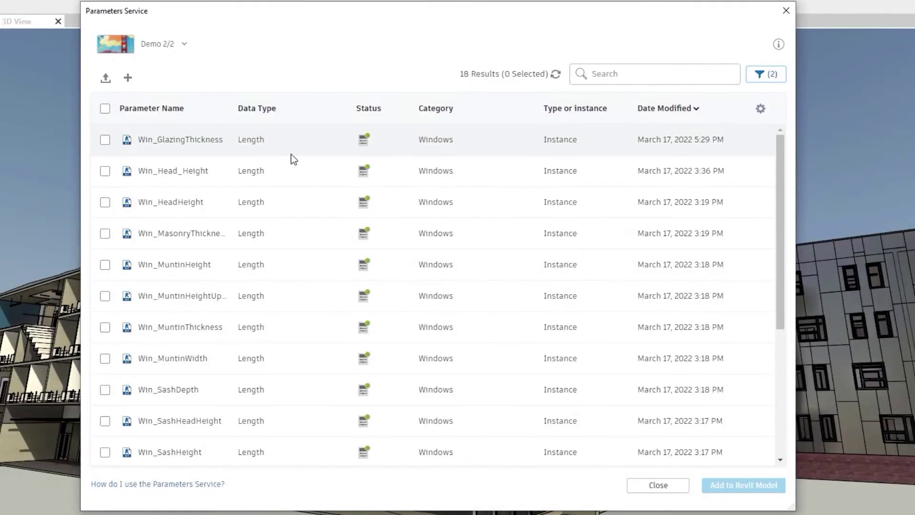
Add Win_GlazingThickness, Win_Head_Height, Win_HeadHeight, Win_MasonryThickness, Win_MuntinHeight and Win_MuntinHeightUpper to the model
{"action": "left_click", "coordinate": [105, 140]}
{"action": "left_click", "coordinate": [105, 171]}
{"action": "left_click", "coordinate": [106, 202]}
{"action": "left_click", "coordinate": [105, 233]}
{"action": "left_click", "coordinate": [105, 265]}
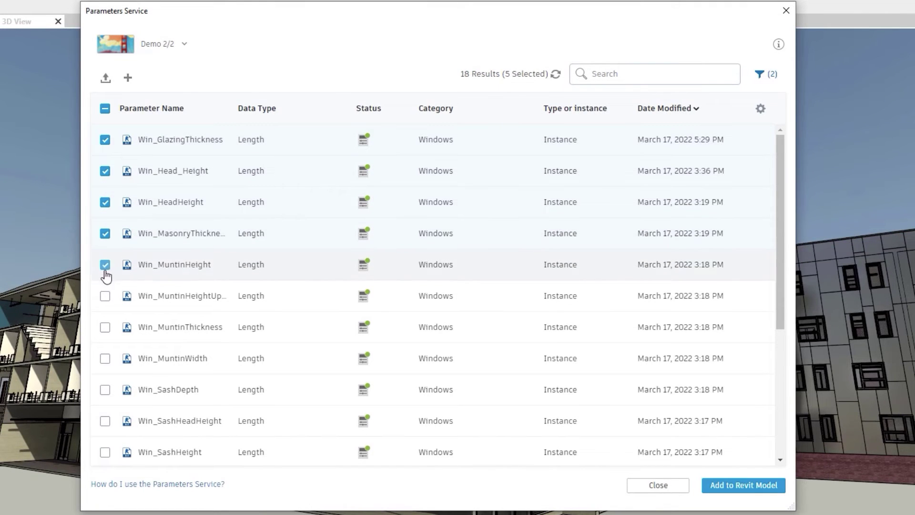
{"action": "left_click", "coordinate": [105, 296]}
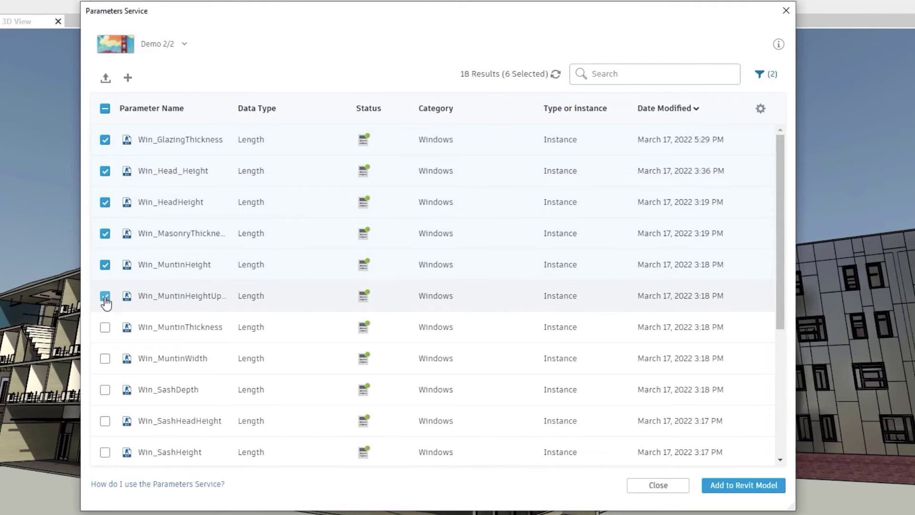
{"action": "left_click", "coordinate": [709, 489]}
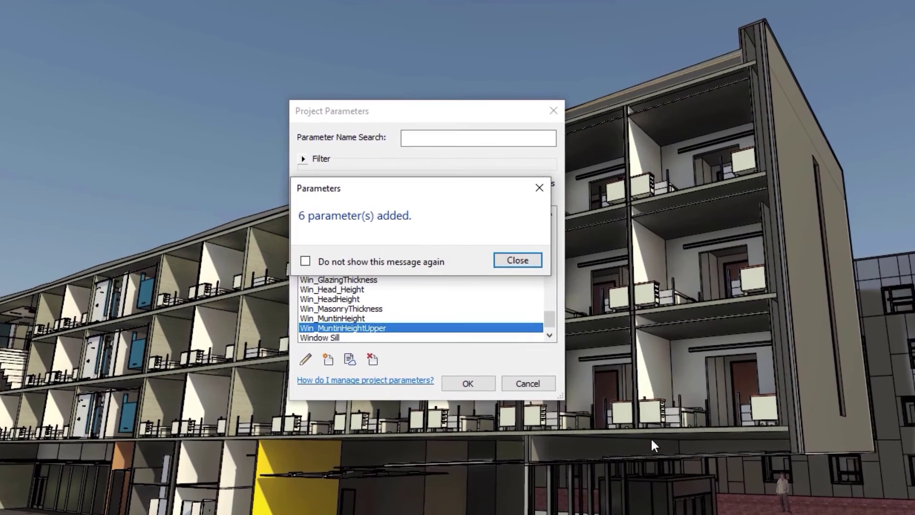
Filter project parameters to Parameters Service, Common discipline and Length value type
{"action": "left_click", "coordinate": [526, 262]}
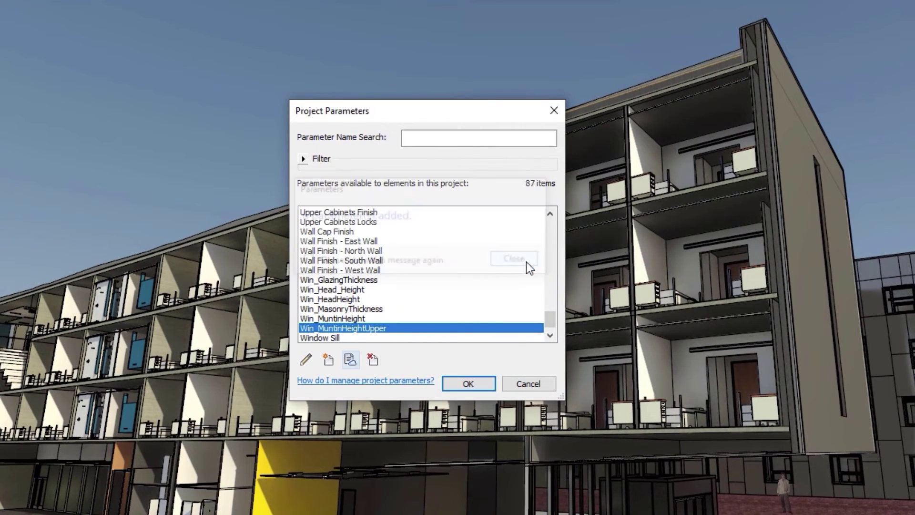
{"action": "left_click", "coordinate": [303, 157]}
{"action": "left_click", "coordinate": [427, 174]}
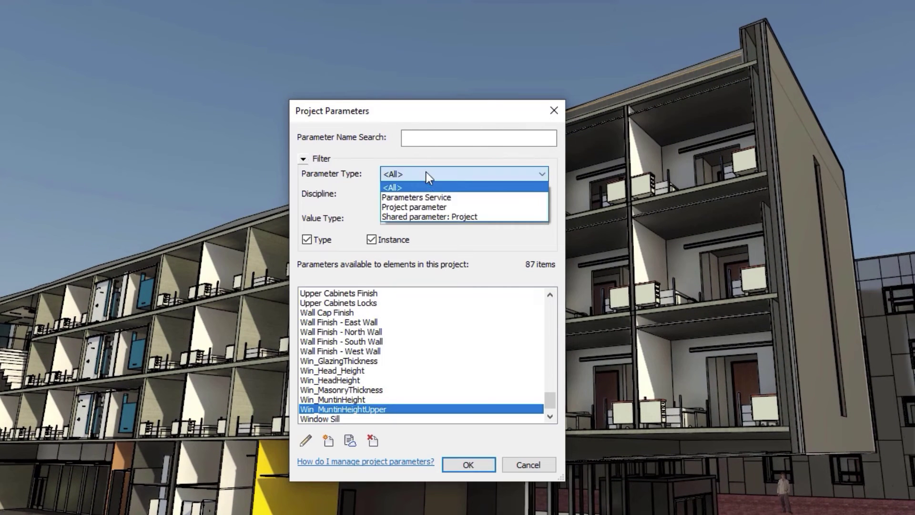
{"action": "left_click", "coordinate": [423, 197]}
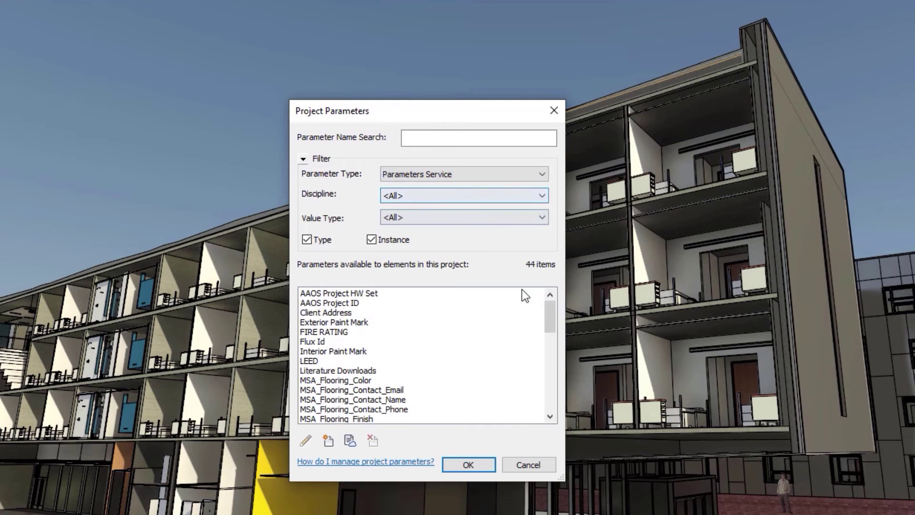
{"action": "left_click_drag", "start_coordinate": [550, 316], "coordinate": [547, 394]}
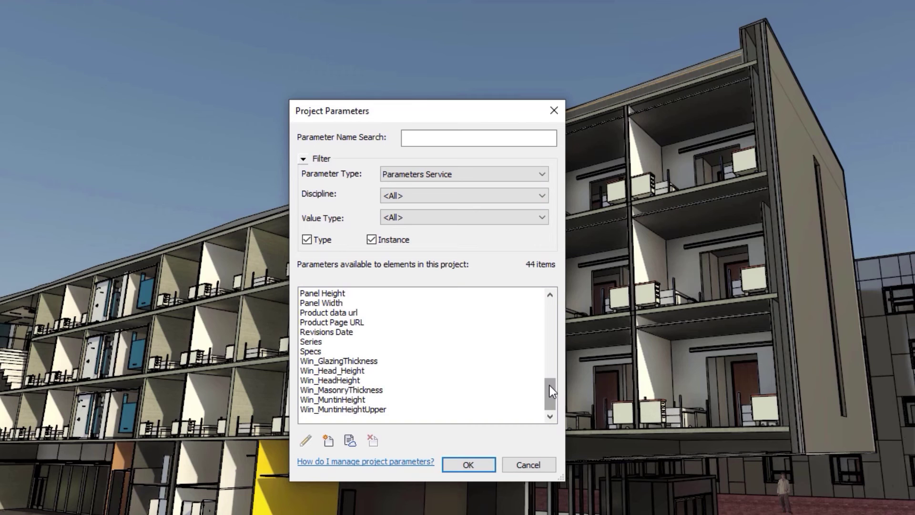
{"action": "left_click", "coordinate": [527, 176]}
{"action": "left_click", "coordinate": [519, 204]}
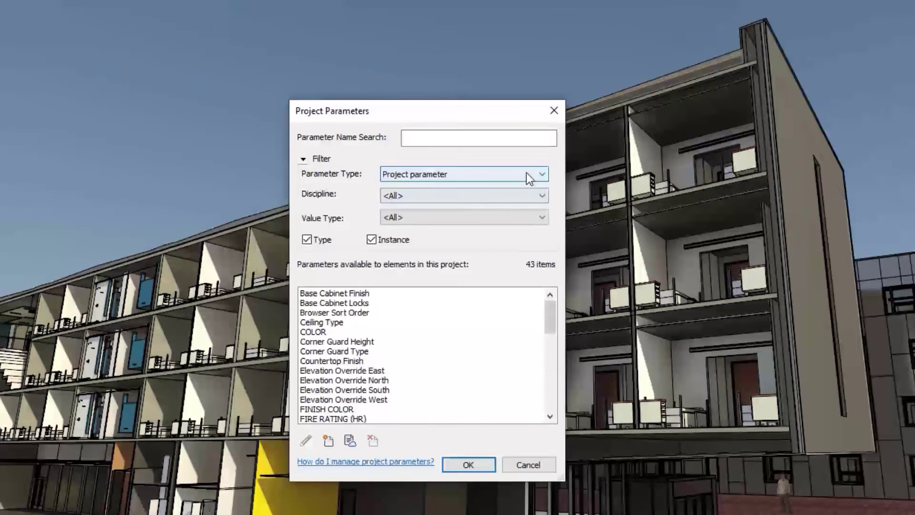
{"action": "left_click", "coordinate": [526, 174]}
{"action": "left_click", "coordinate": [522, 196]}
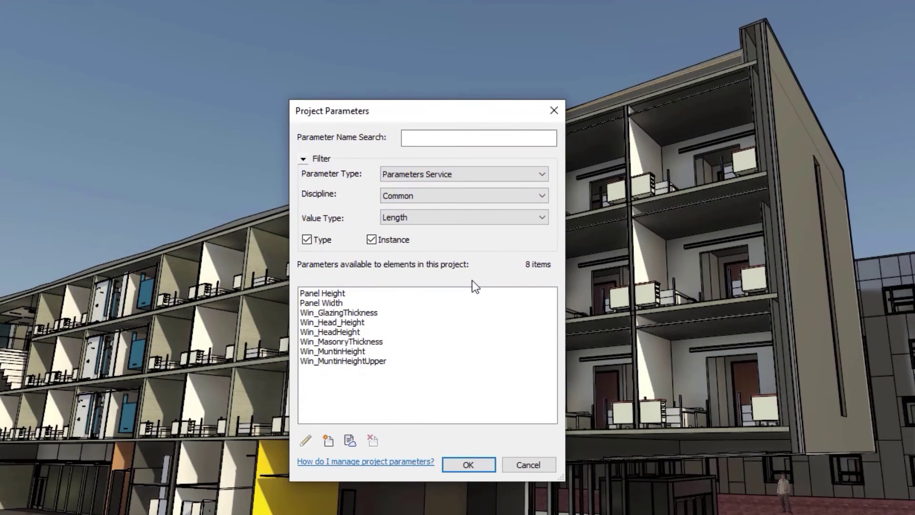